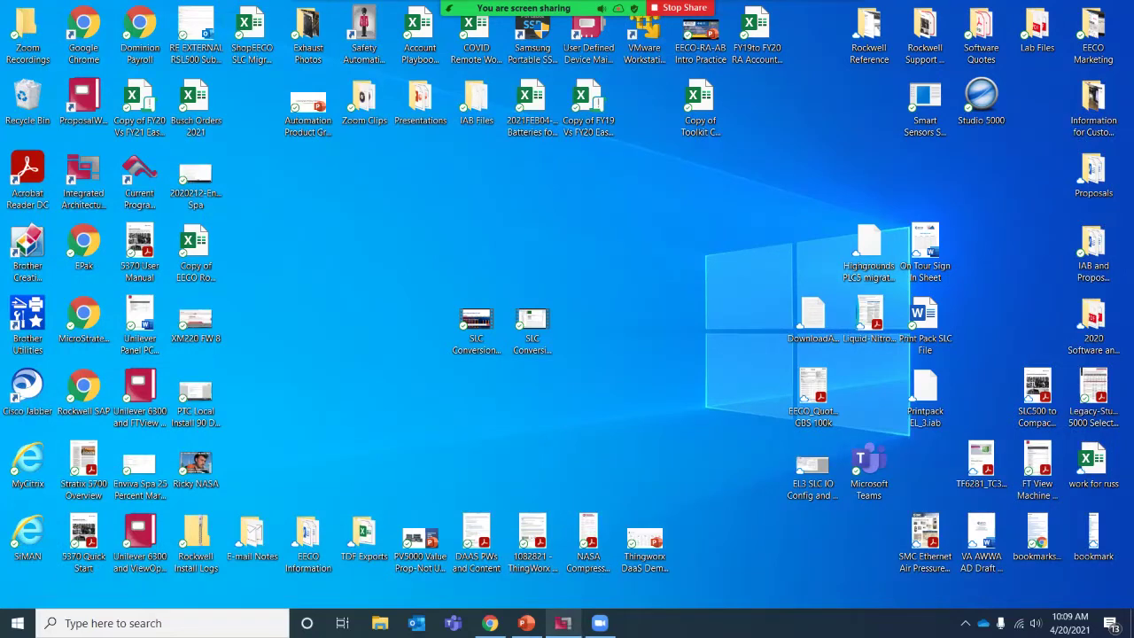
Open the SLC Conversion IAB video stored on the desktop
click(489, 623)
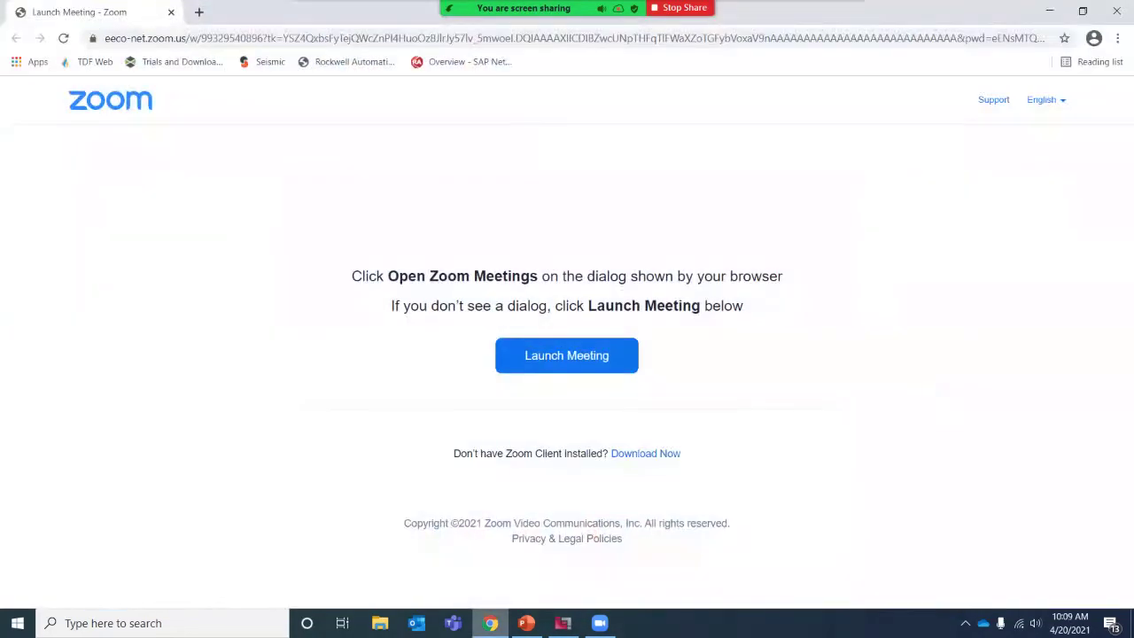
click(490, 622)
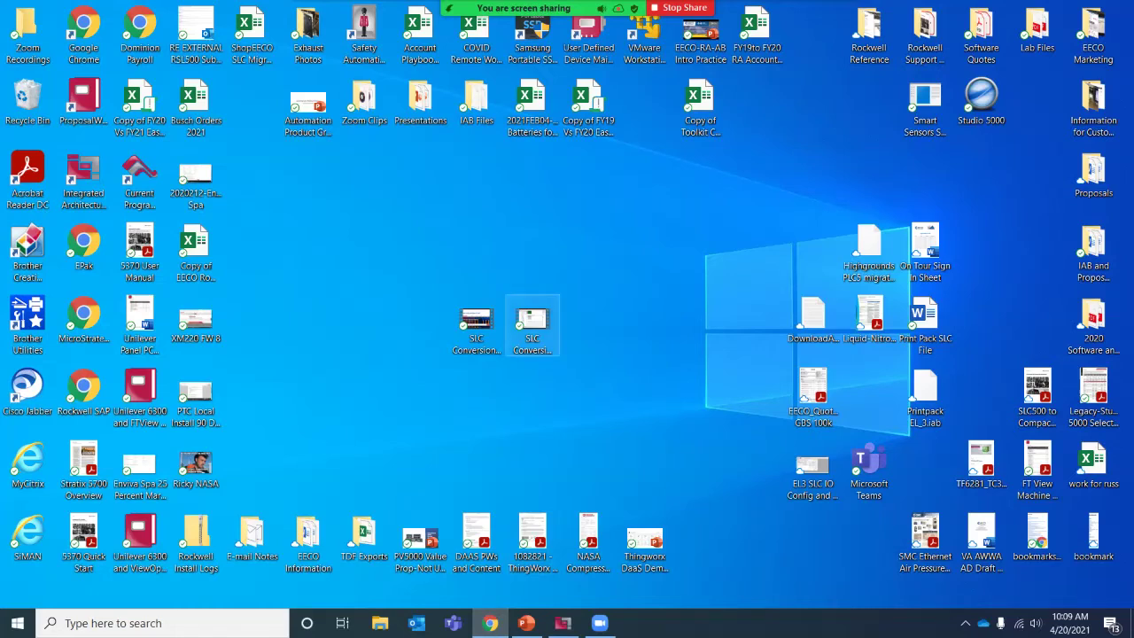
right_click(537, 330)
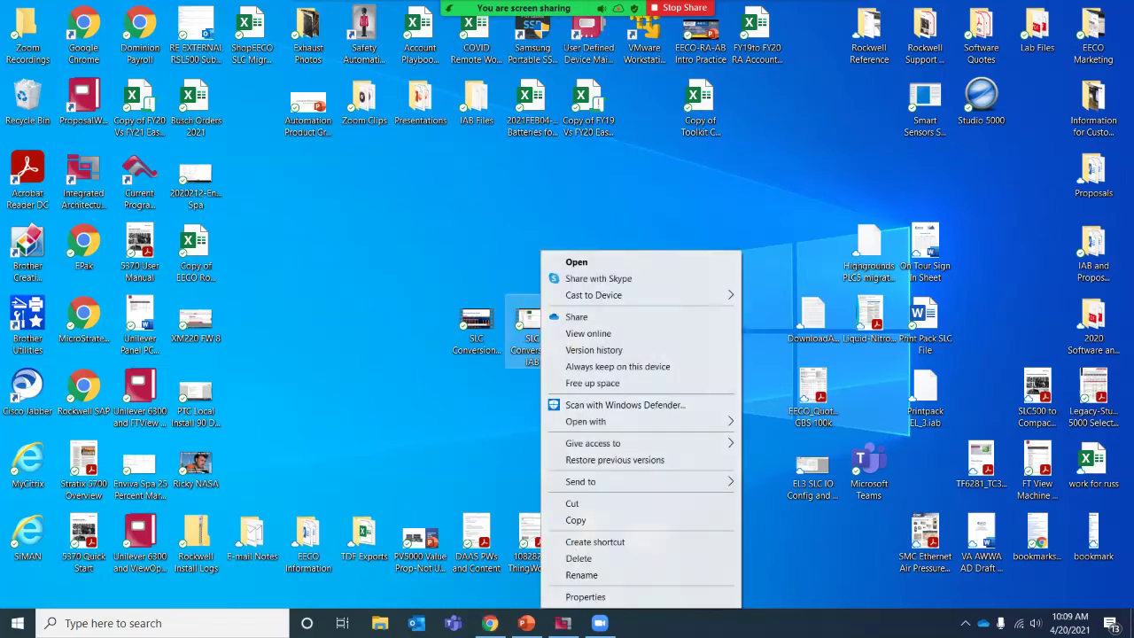
click(576, 261)
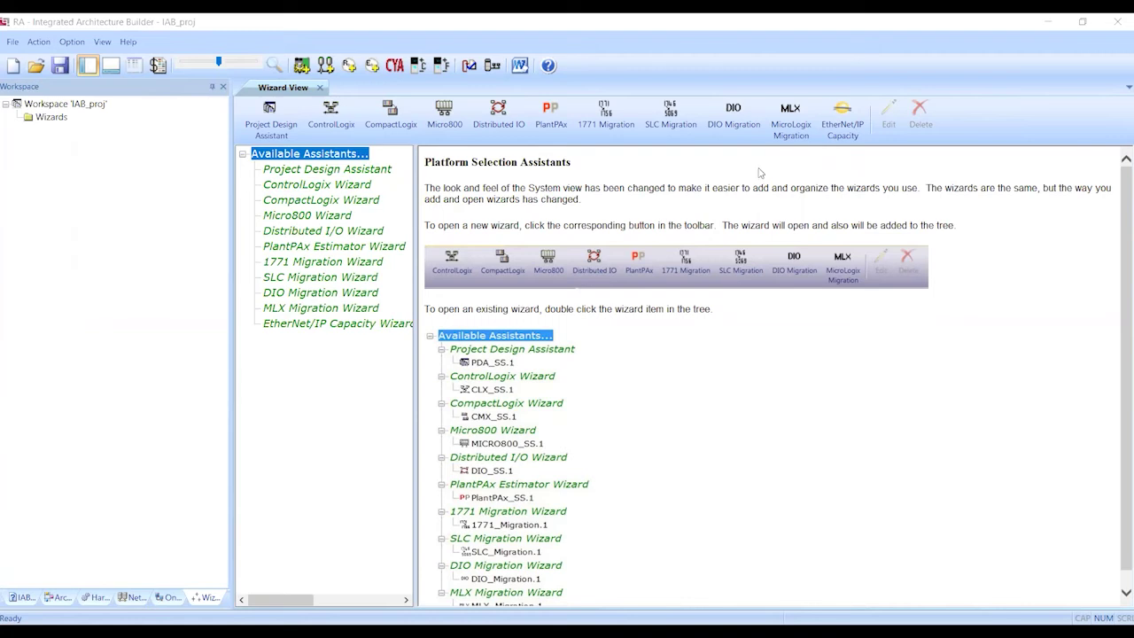
Add chassis SLC001 in a new SLC Migration wizard, with its SLC I/O set to Replace With CompactLogix 5380
click(670, 131)
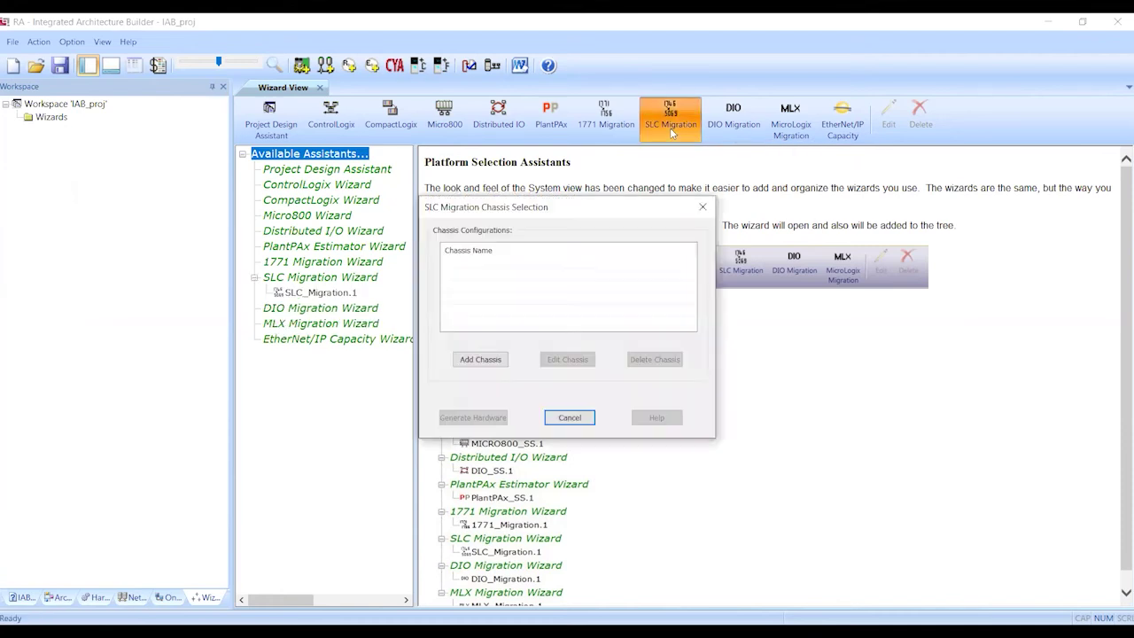
click(479, 359)
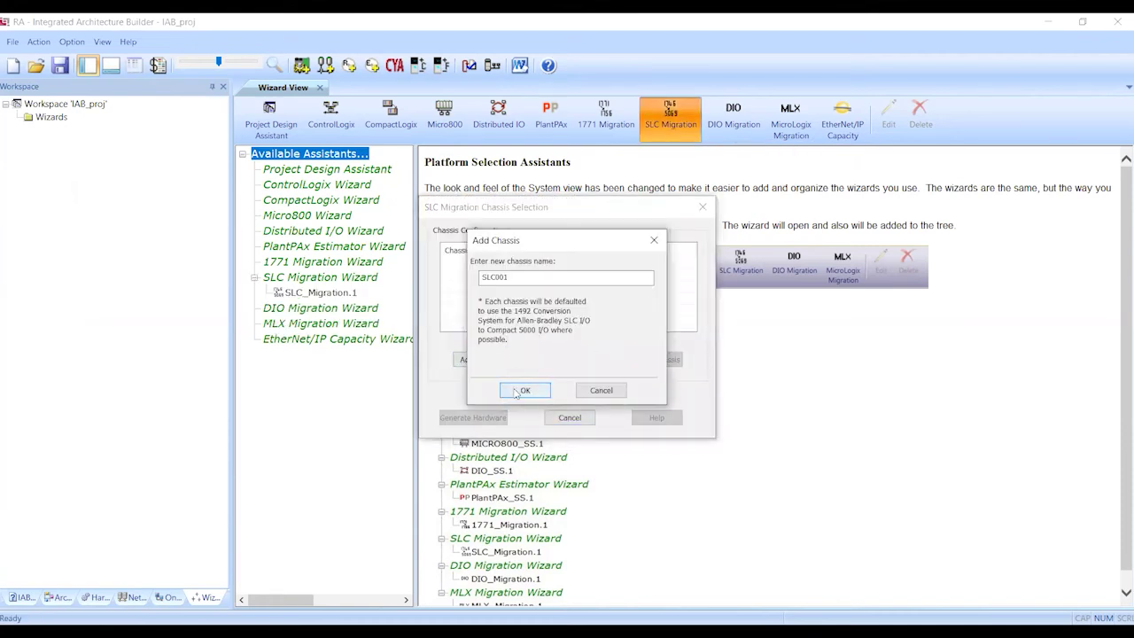
click(521, 389)
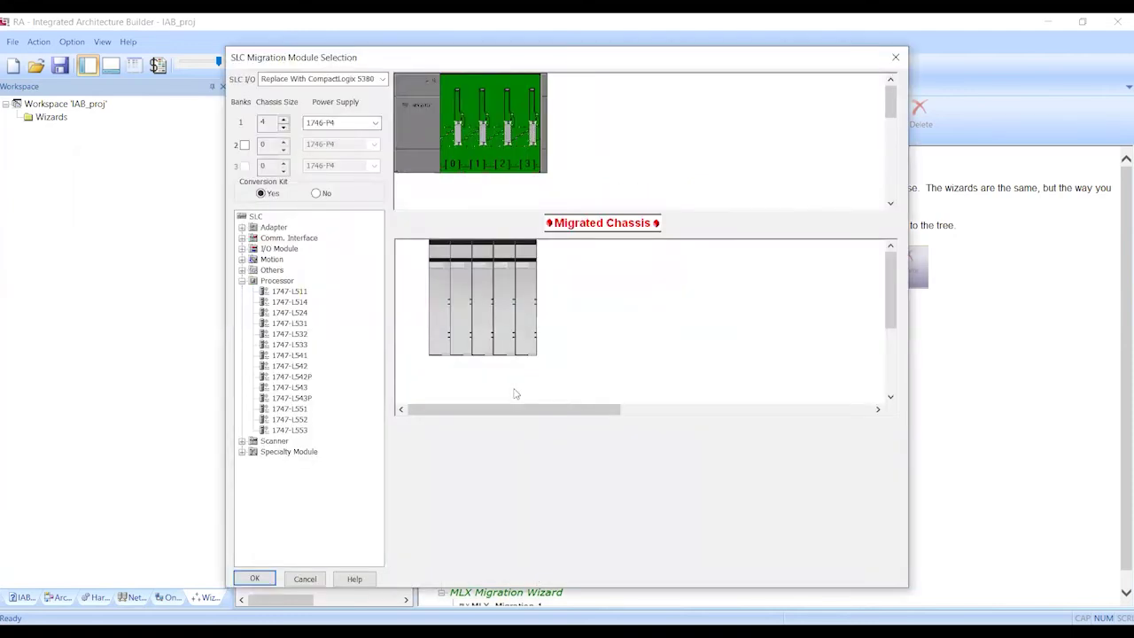
click(383, 79)
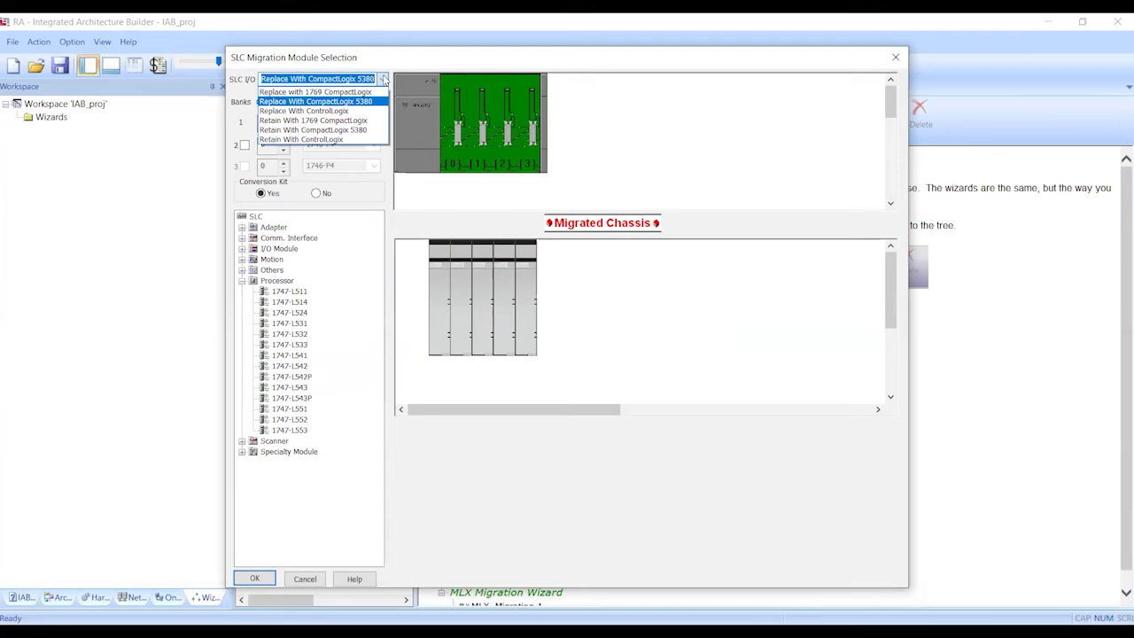
click(360, 102)
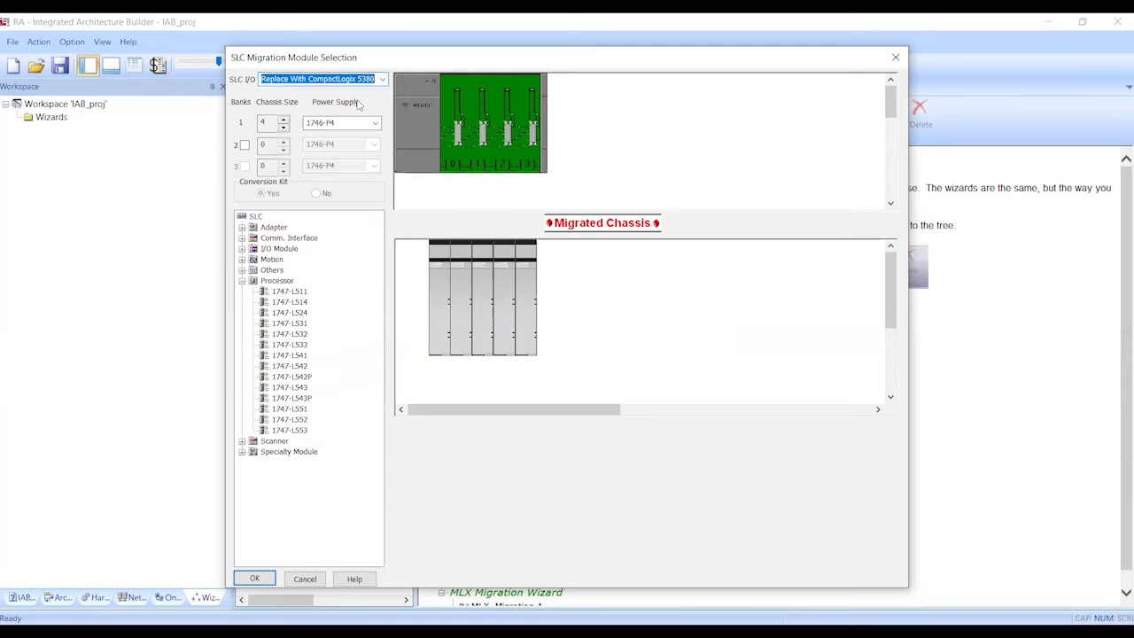
Try a 10-slot chassis size for bank 1 and return it to 4 slots
click(282, 124)
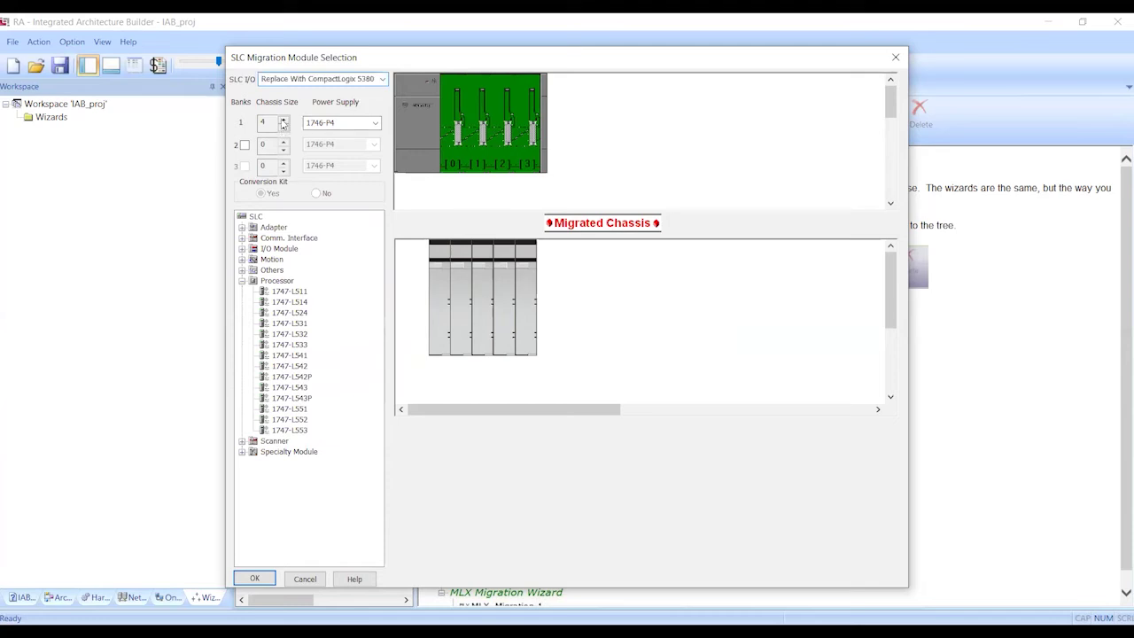
click(282, 122)
click(282, 122)
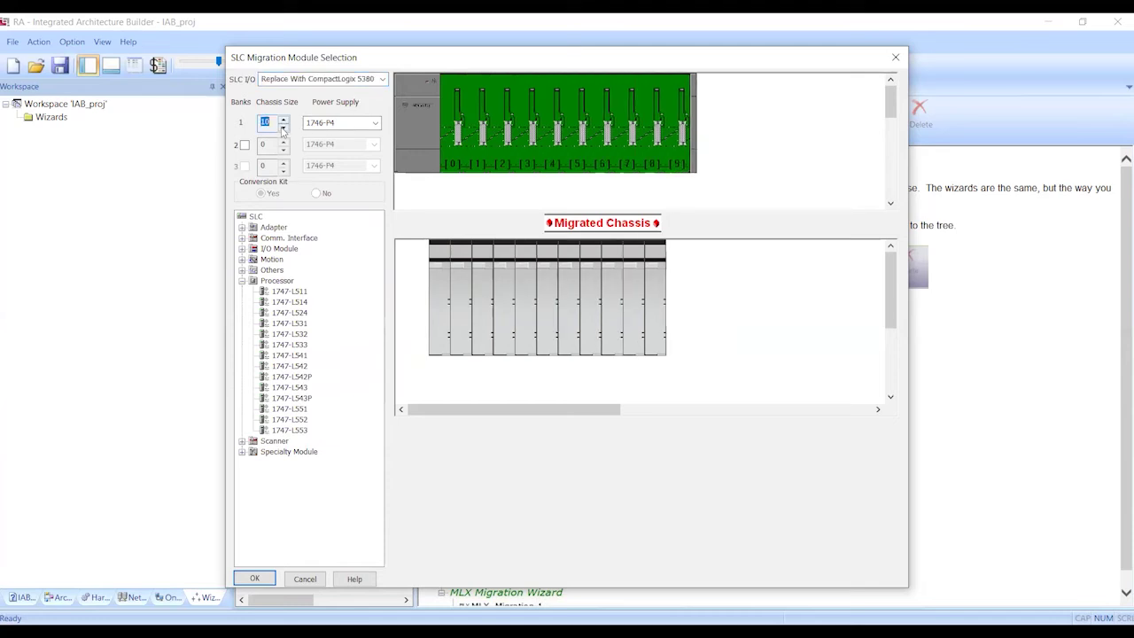
click(283, 128)
click(282, 128)
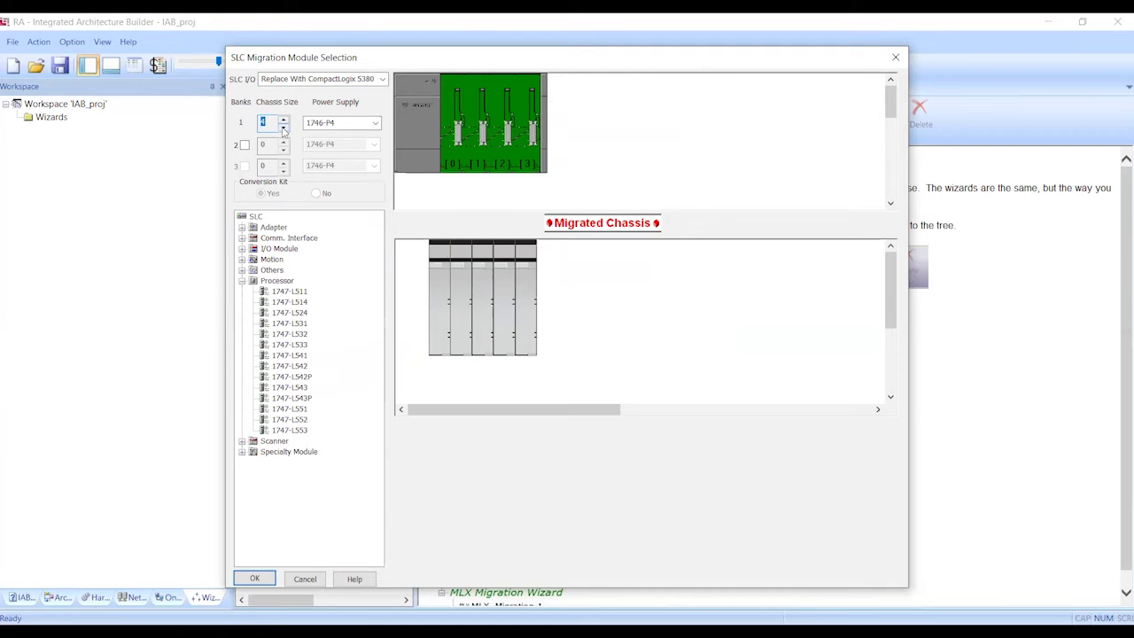
click(342, 122)
click(367, 124)
click(266, 146)
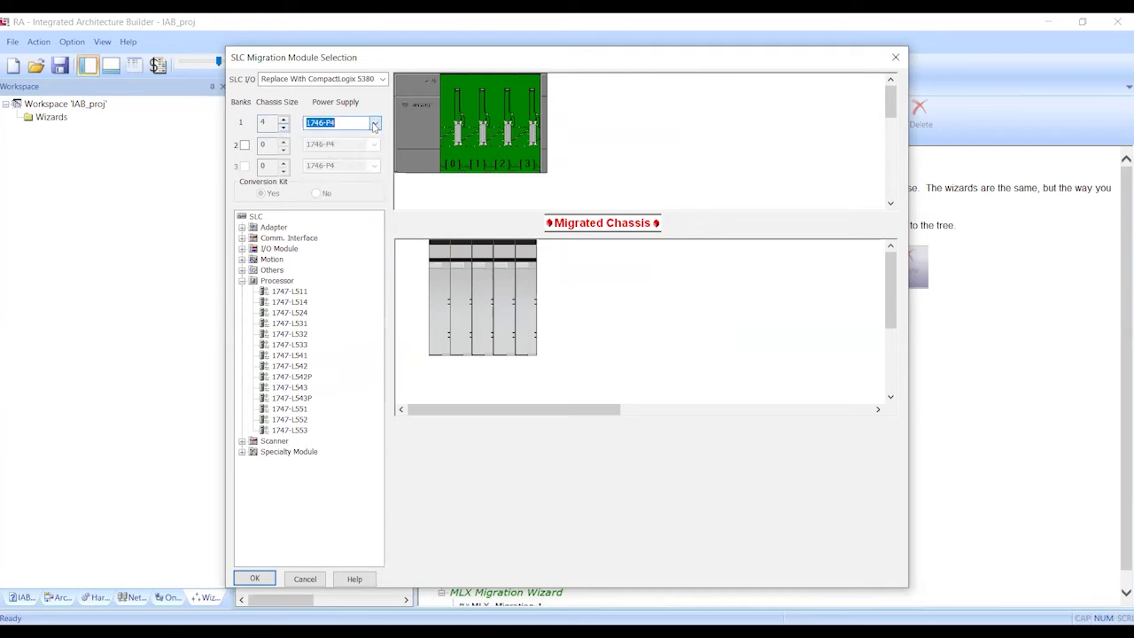
click(246, 145)
click(246, 145)
drag(891, 106, 890, 99)
click(245, 146)
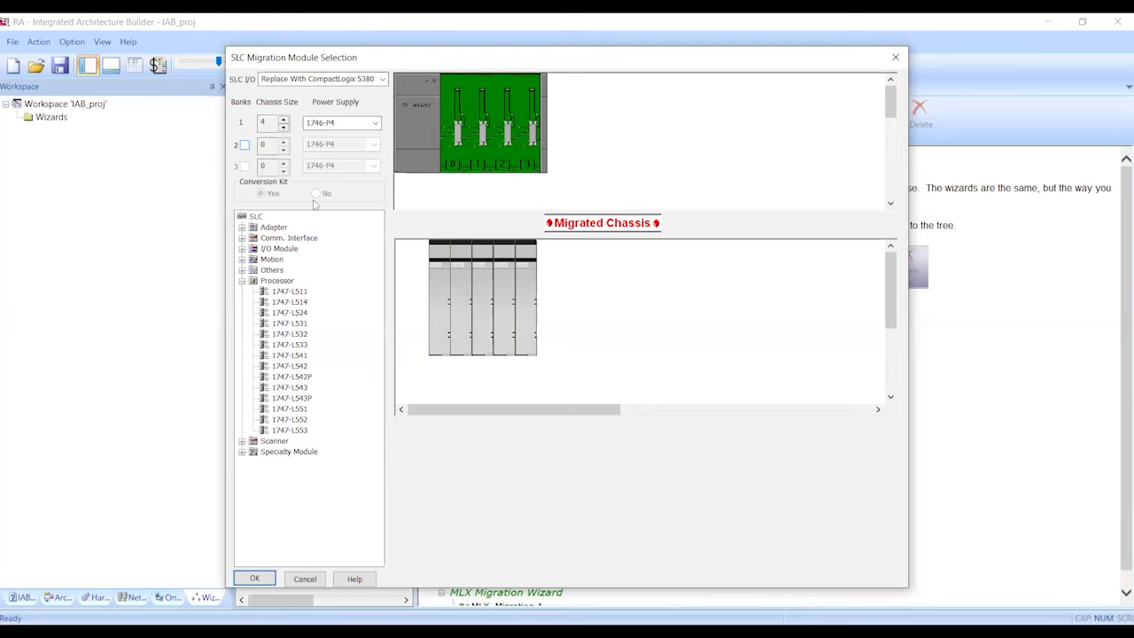
Place a 1747-L541 processor in slot 0 of the SLC chassis, using the 4 Slot conversion kit chassis size
click(295, 359)
drag(295, 358, 458, 118)
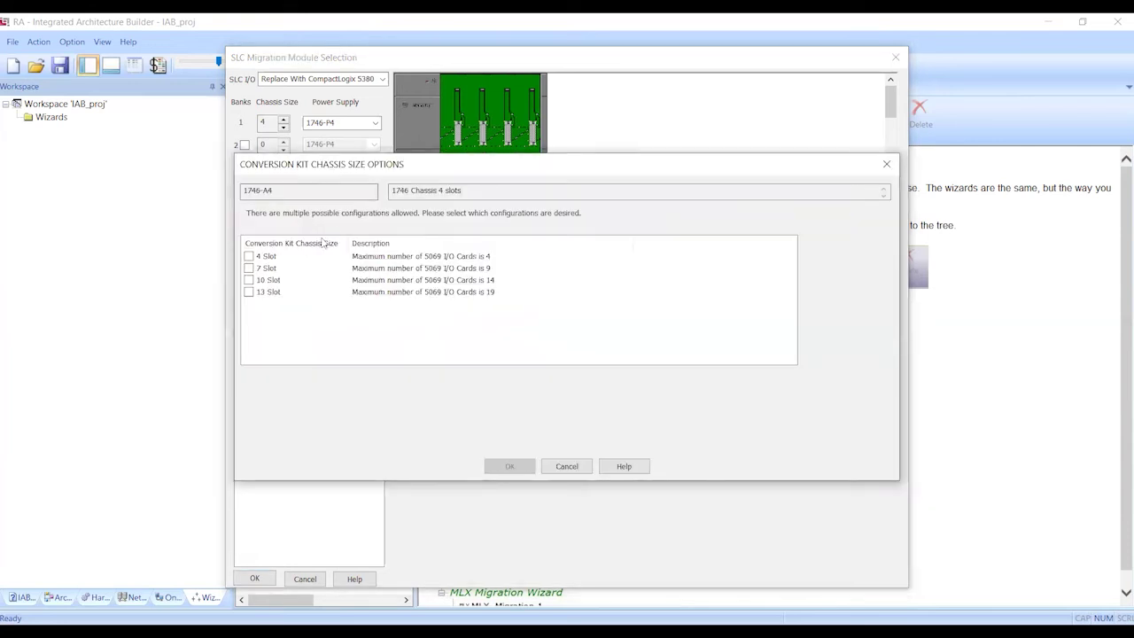
click(249, 256)
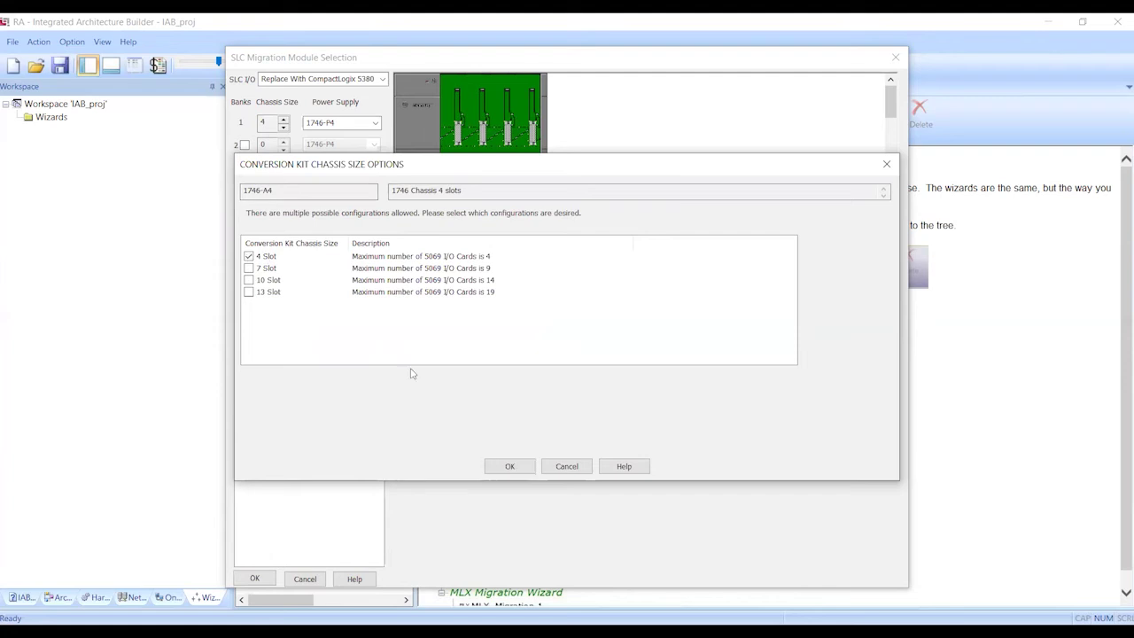
click(508, 466)
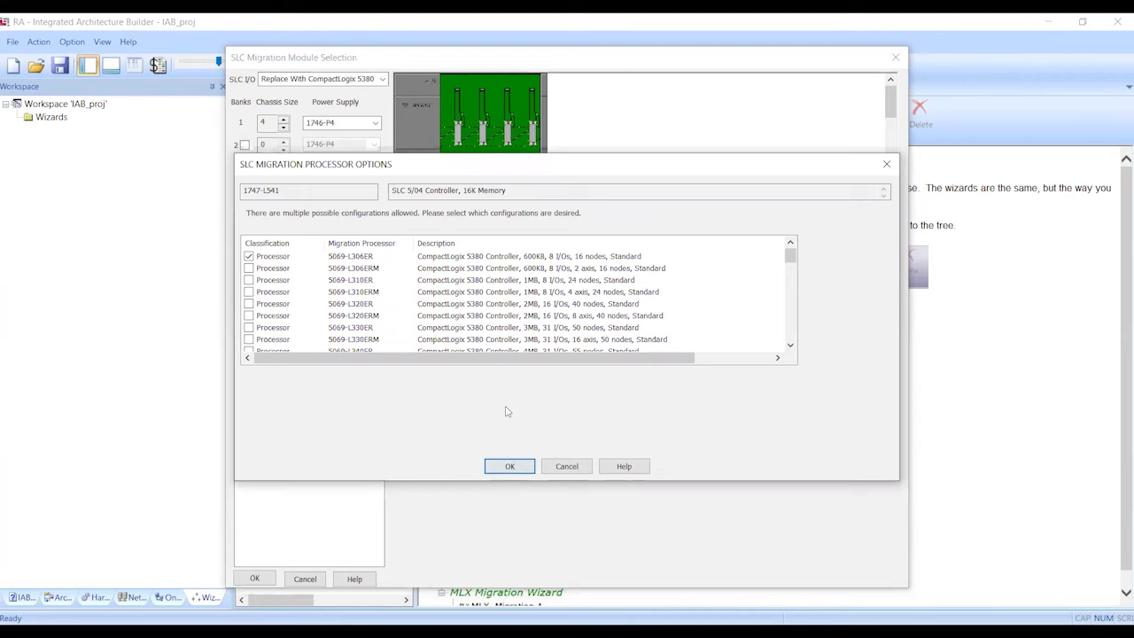
Choose the 5069-L330ER as the migration processor and acknowledge the DH+ conversion notice
click(249, 328)
click(507, 467)
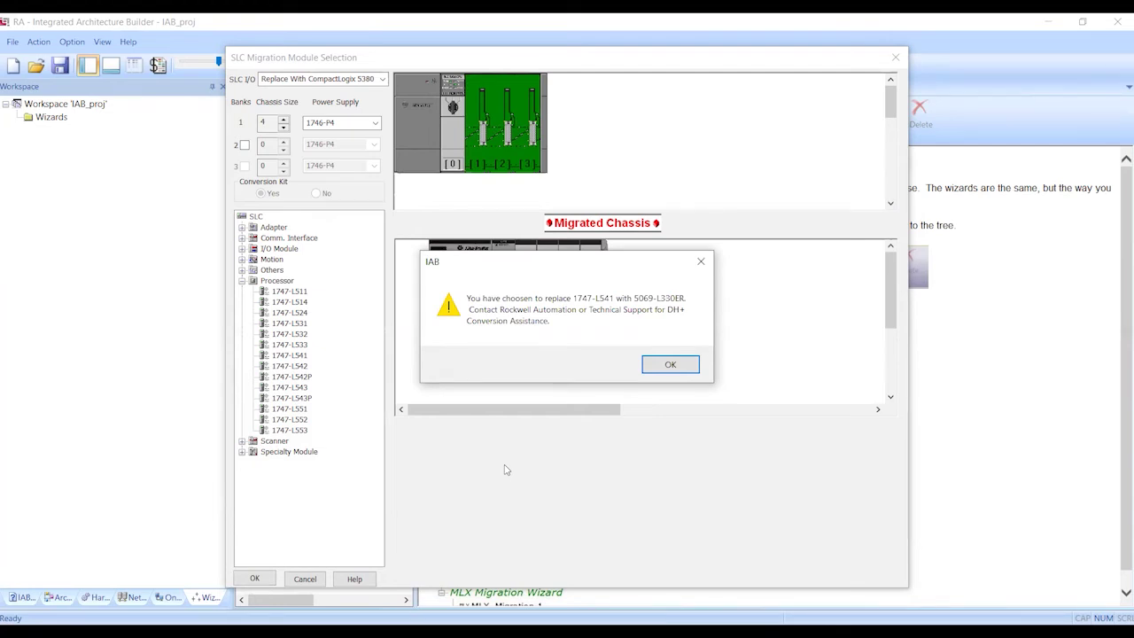
click(669, 366)
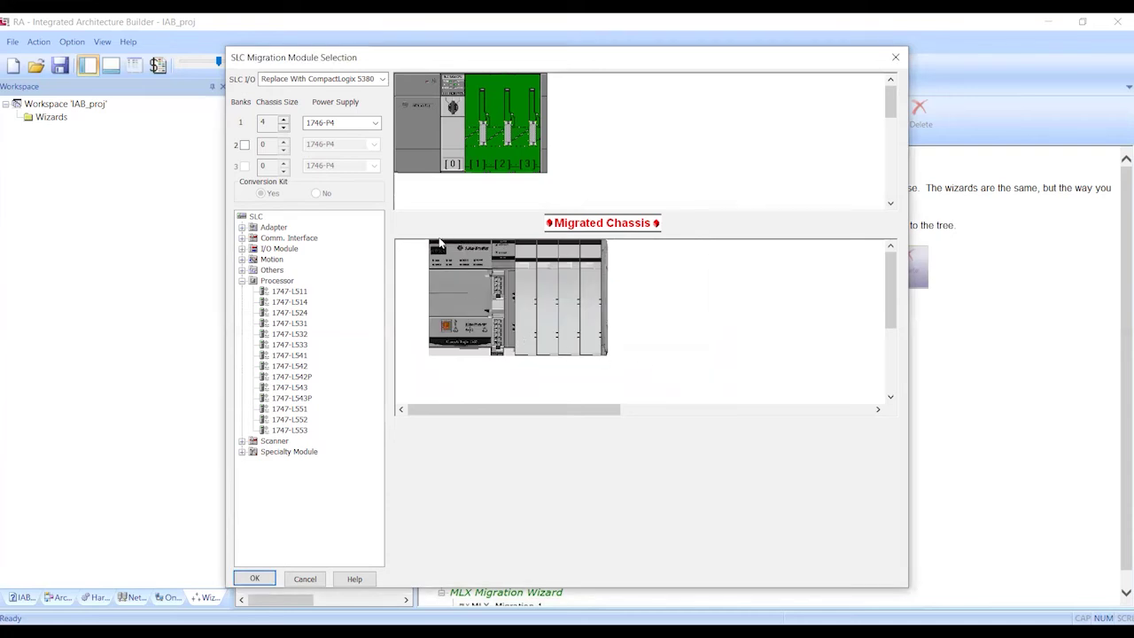
Place a 1746-NI4 analog module in slot 1 of the SLC chassis
click(242, 248)
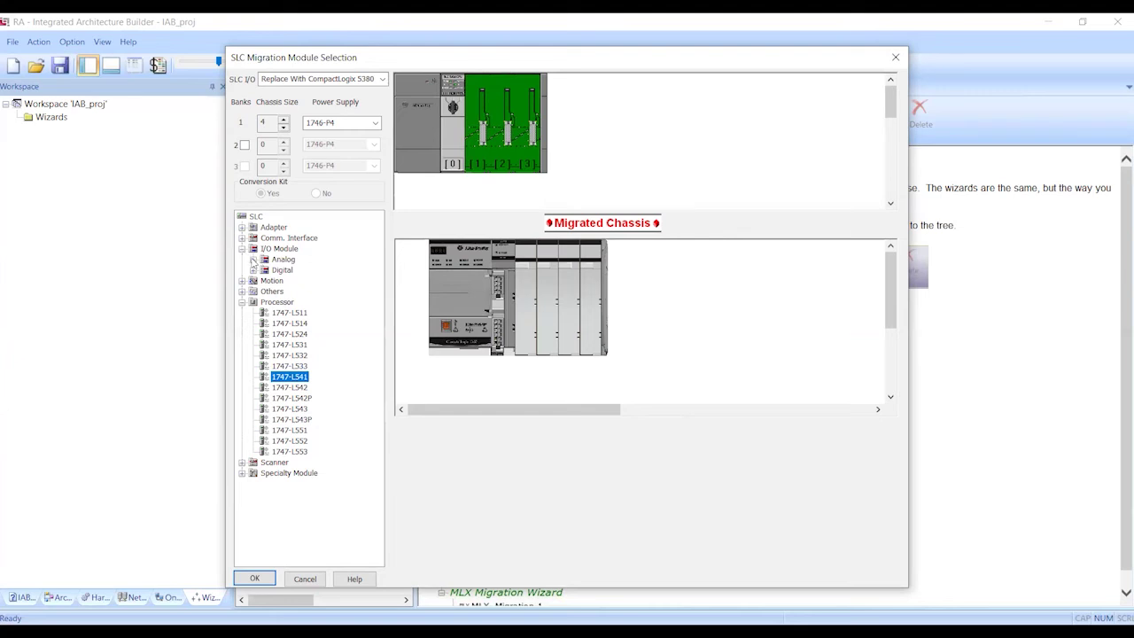
click(253, 260)
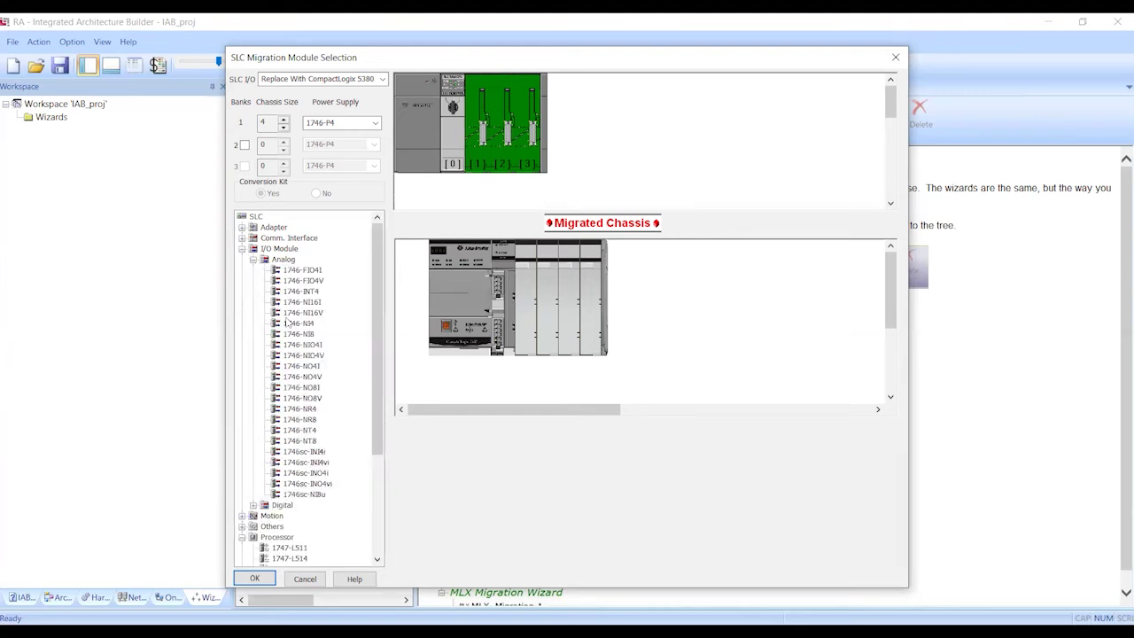
click(290, 324)
click(487, 100)
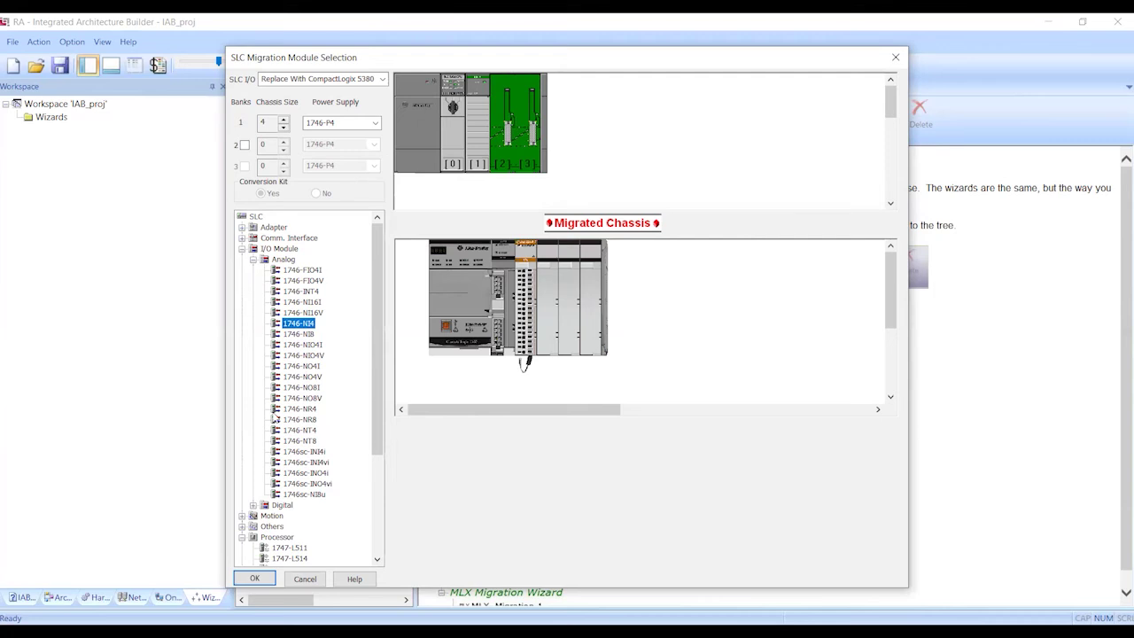
Place the digital modules 1746-IA16 in slot 2 and 1746-OA16 in slot 3 of the SLC chassis
click(253, 506)
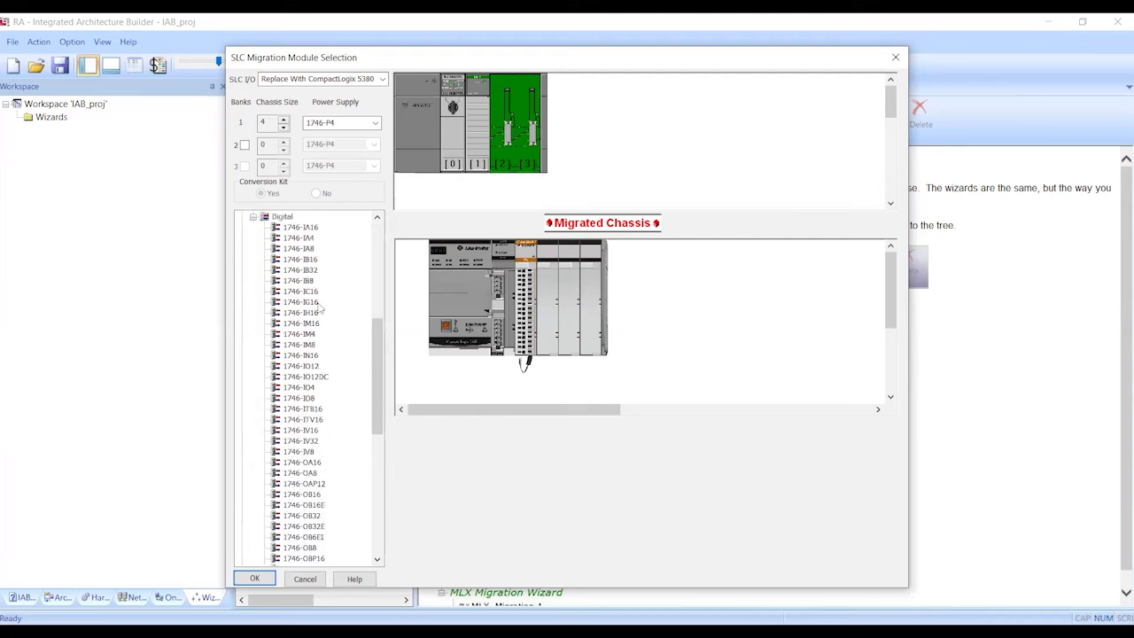
click(300, 227)
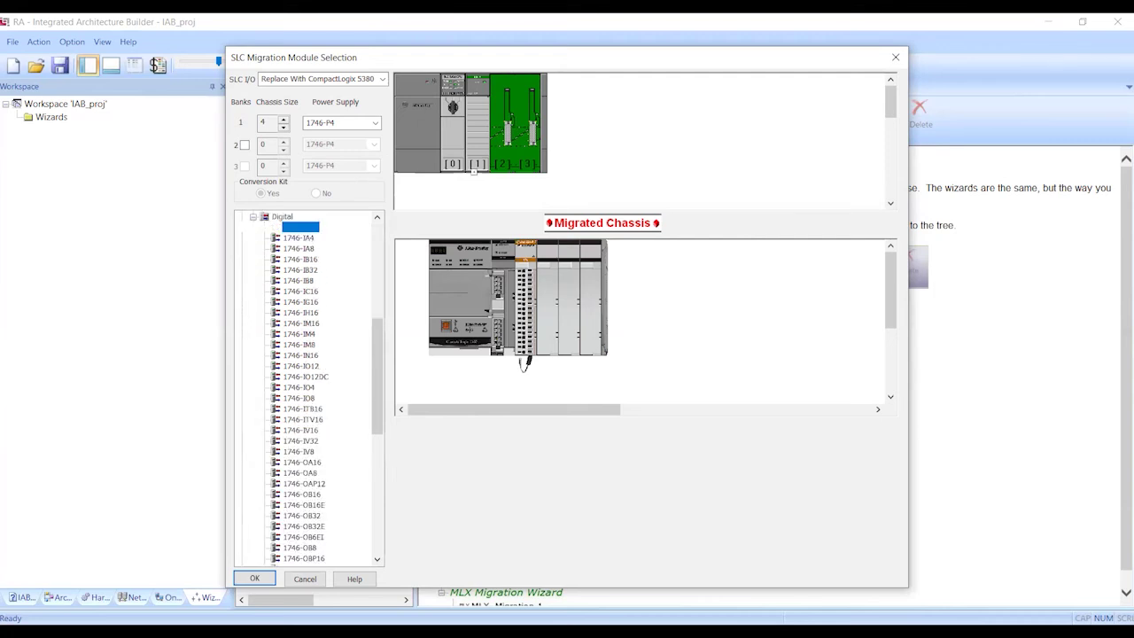
click(499, 131)
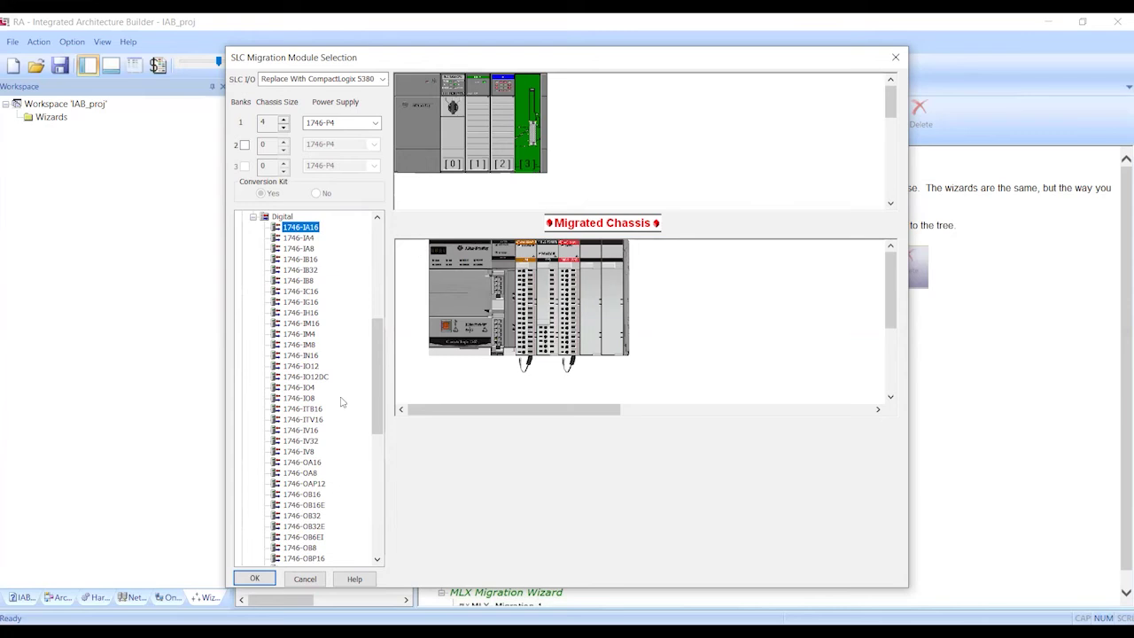
click(310, 462)
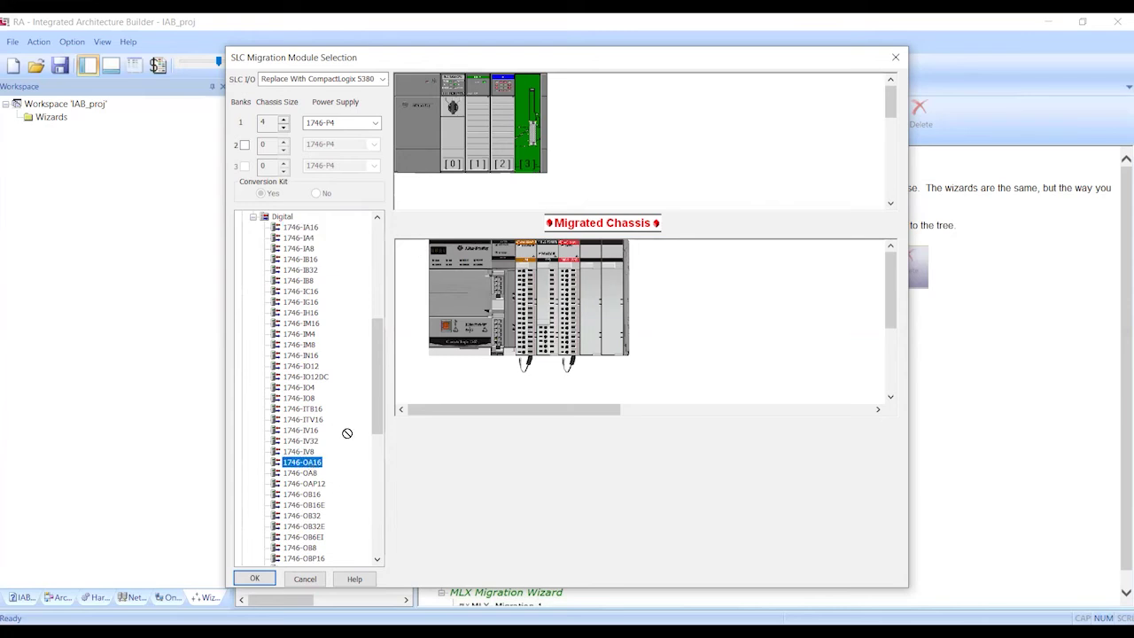
click(525, 135)
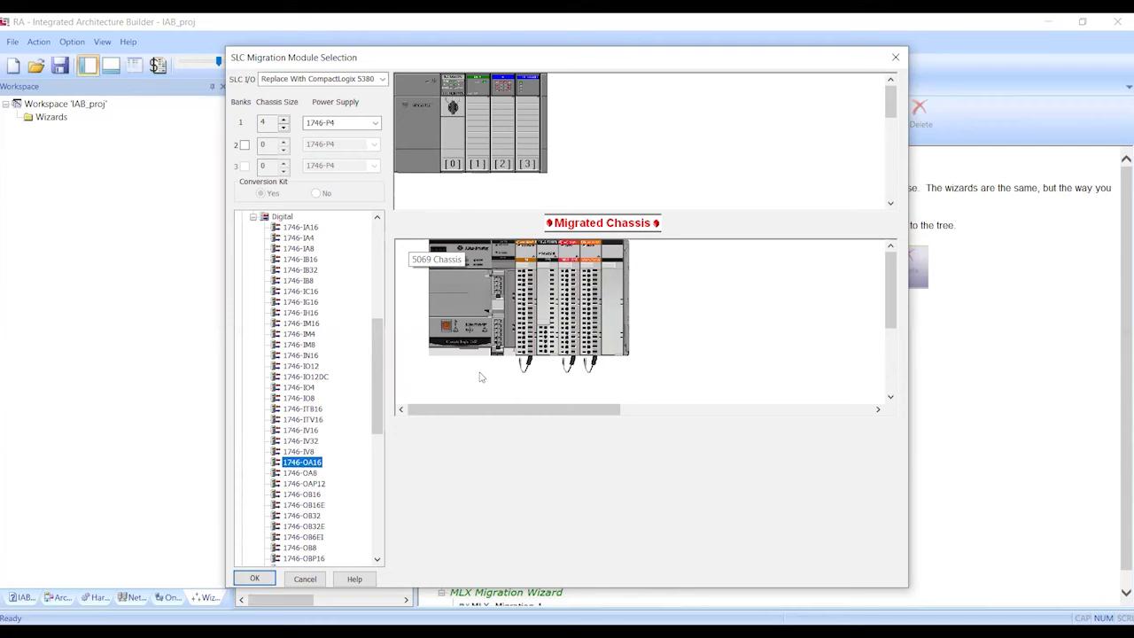
Accept the SLC001 module selection, generate its hardware, and expand the 5069 Chassis in the project tree to list its modules
click(255, 578)
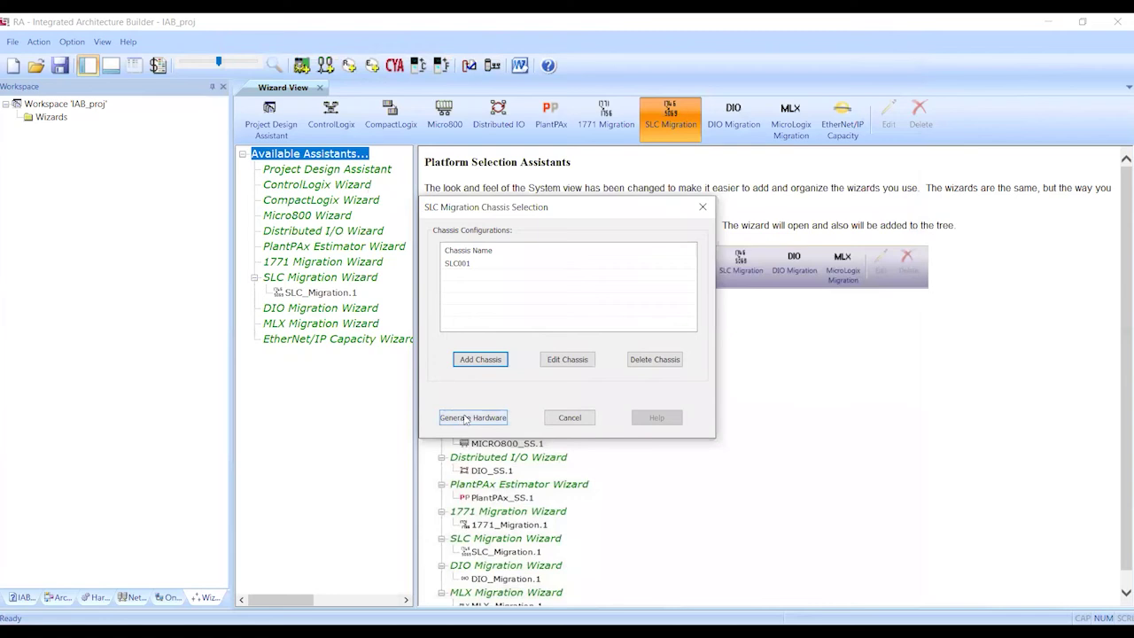
click(466, 418)
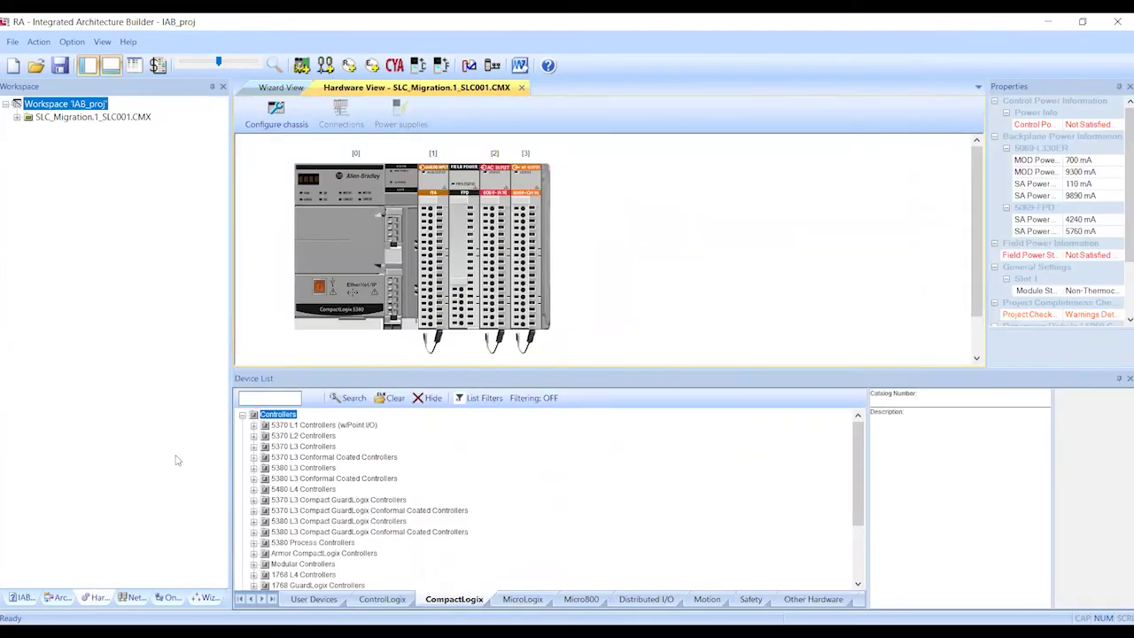
click(17, 117)
click(53, 132)
click(27, 131)
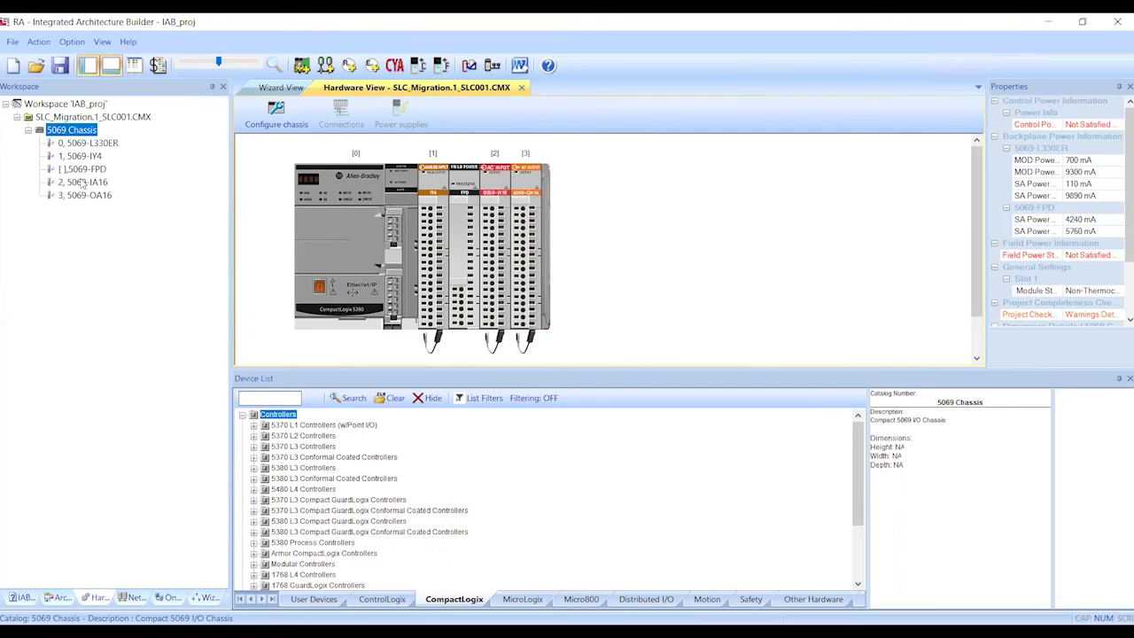
Request the project's pricing list without saving changes to IAB_proj.iab
click(159, 67)
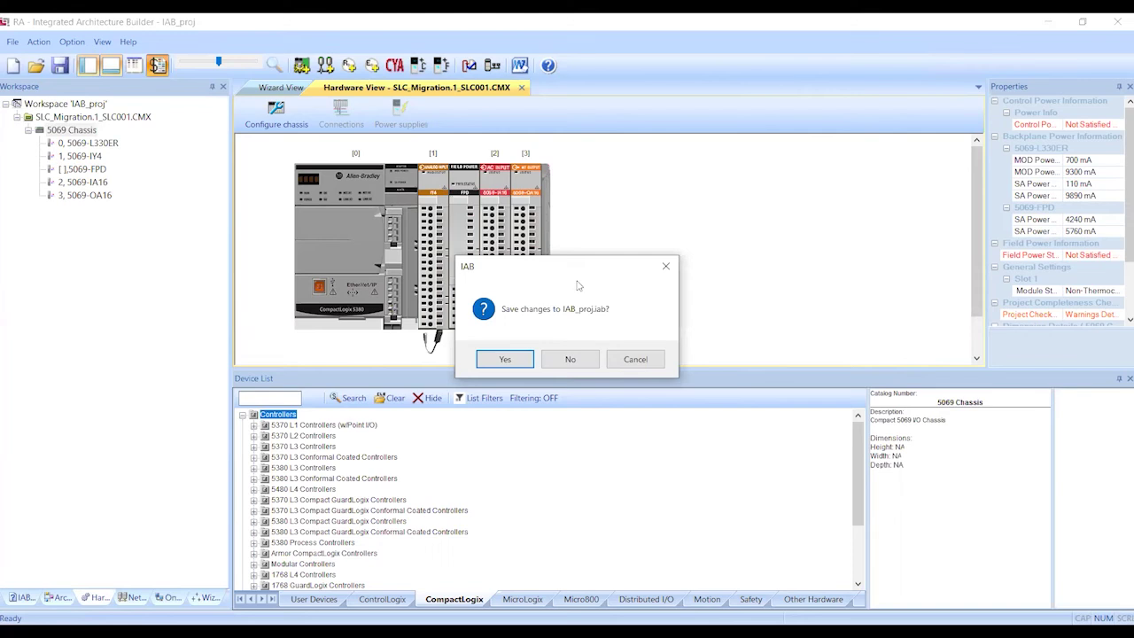
click(582, 361)
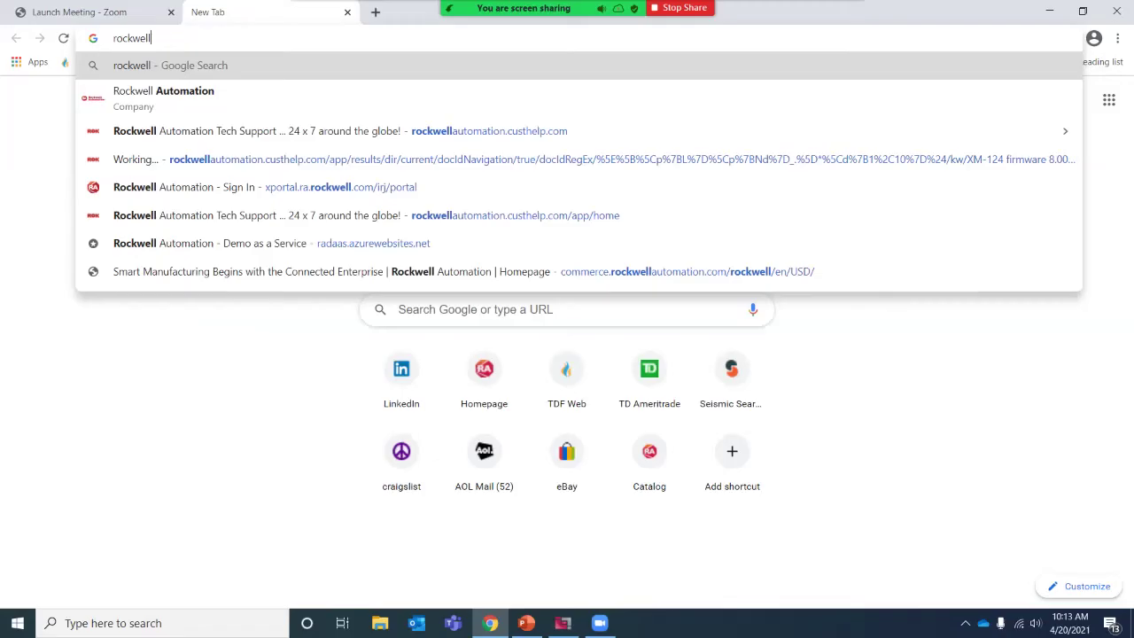
Search the web for "rockwell lifecycle status" and open Rockwell Automation's Product Lifecycle Status page
text(l)
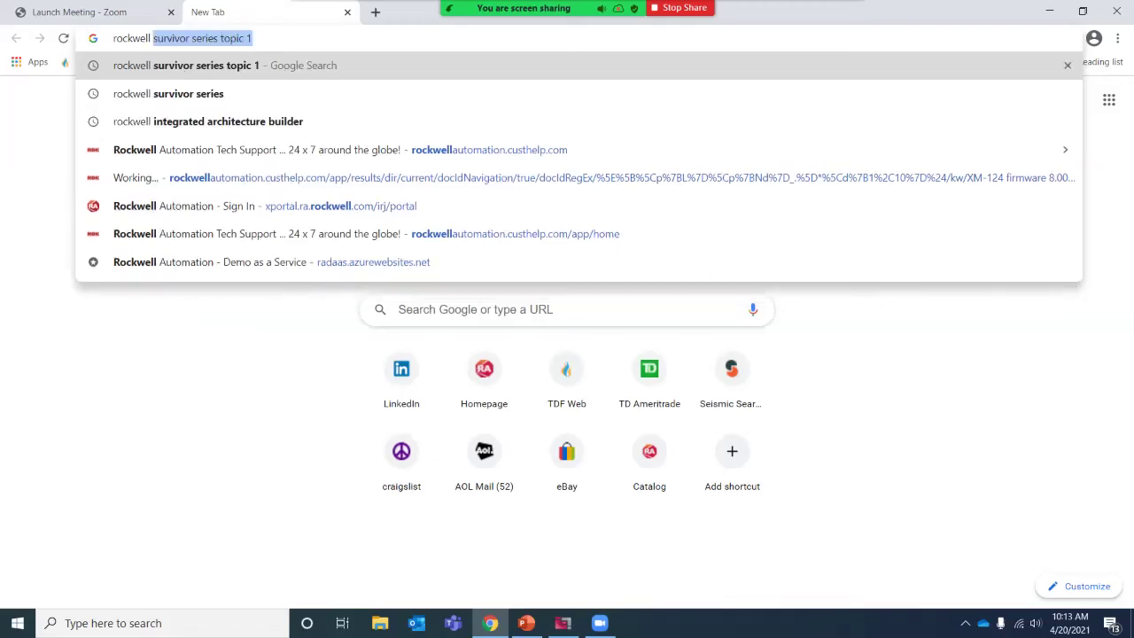
text(lifec)
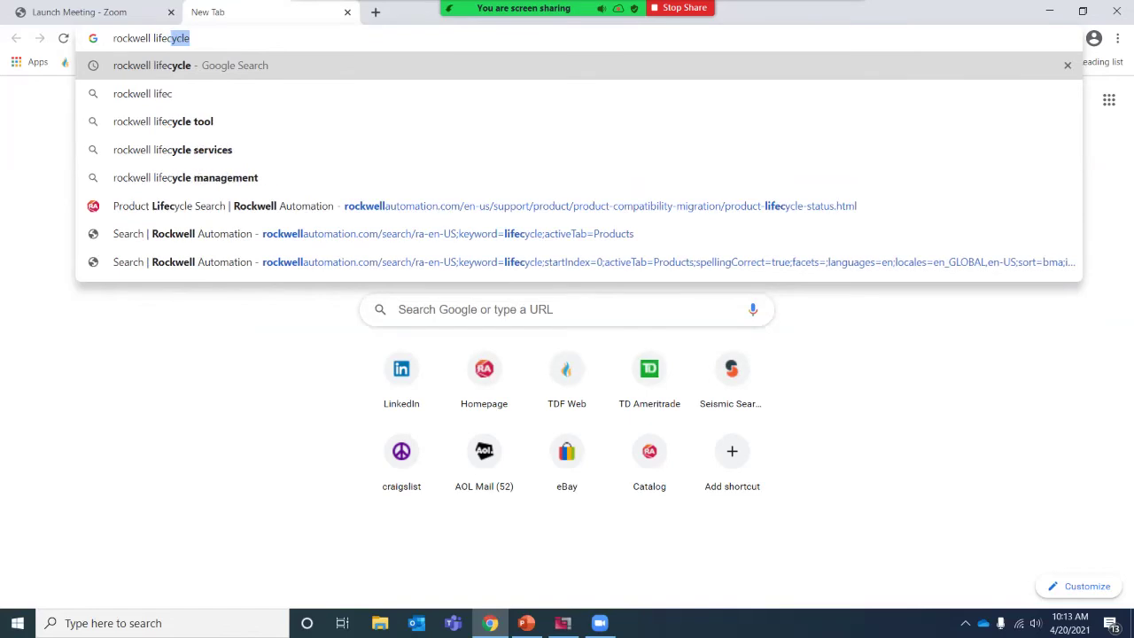
text(ycle statu)
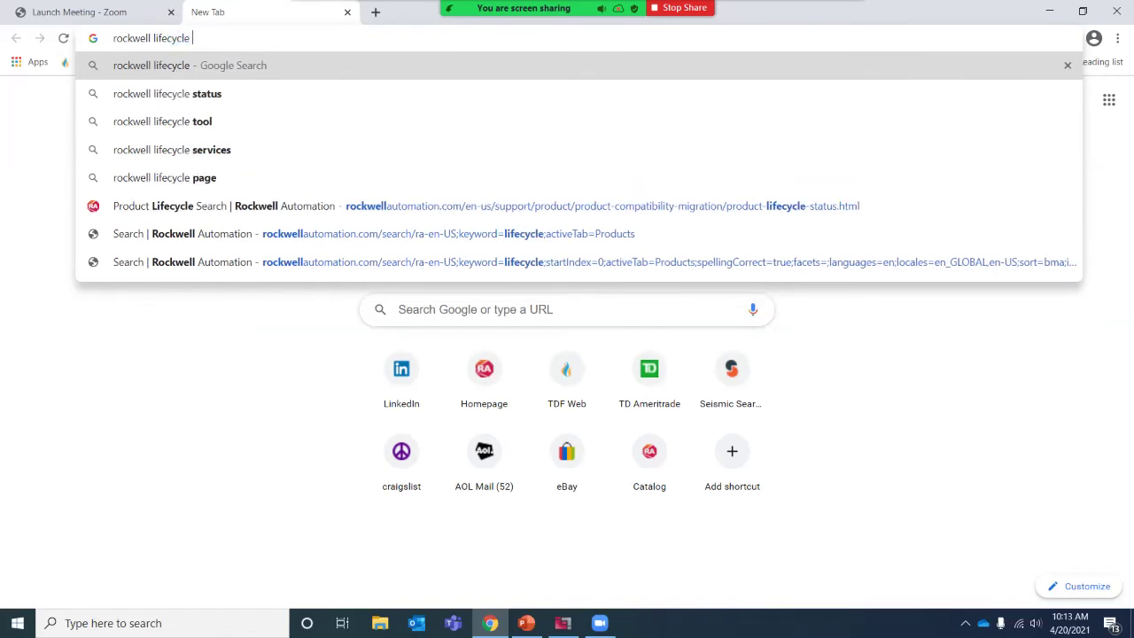
text(s)
key(Return)
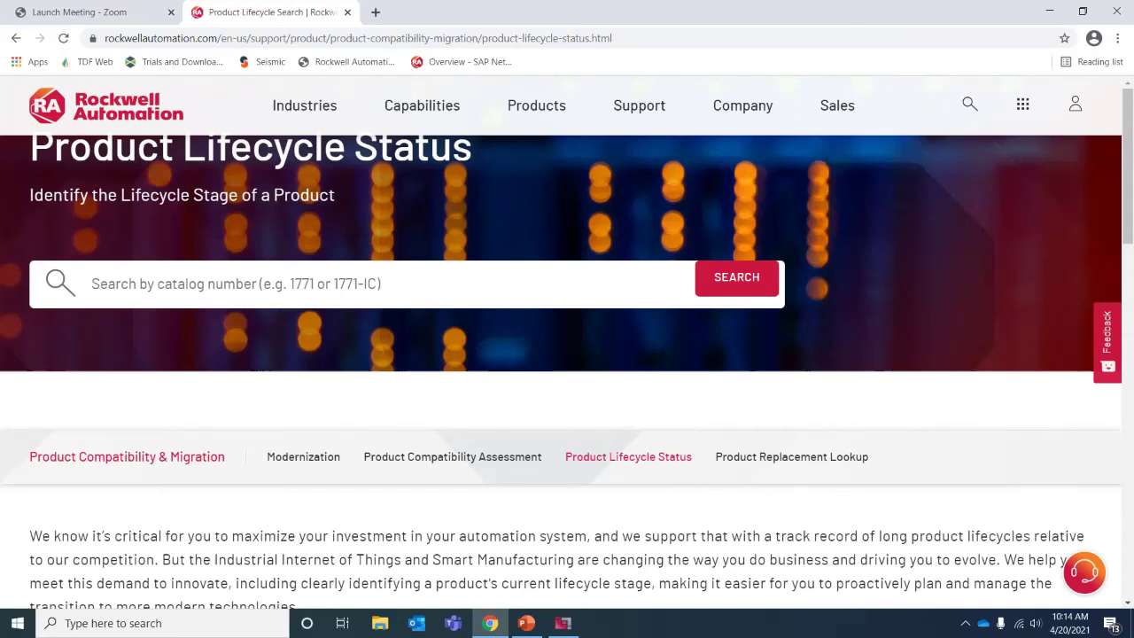
Look up the lifecycle status of the SLC 5/04 controller by catalog number 1747L541
click(94, 284)
text(17)
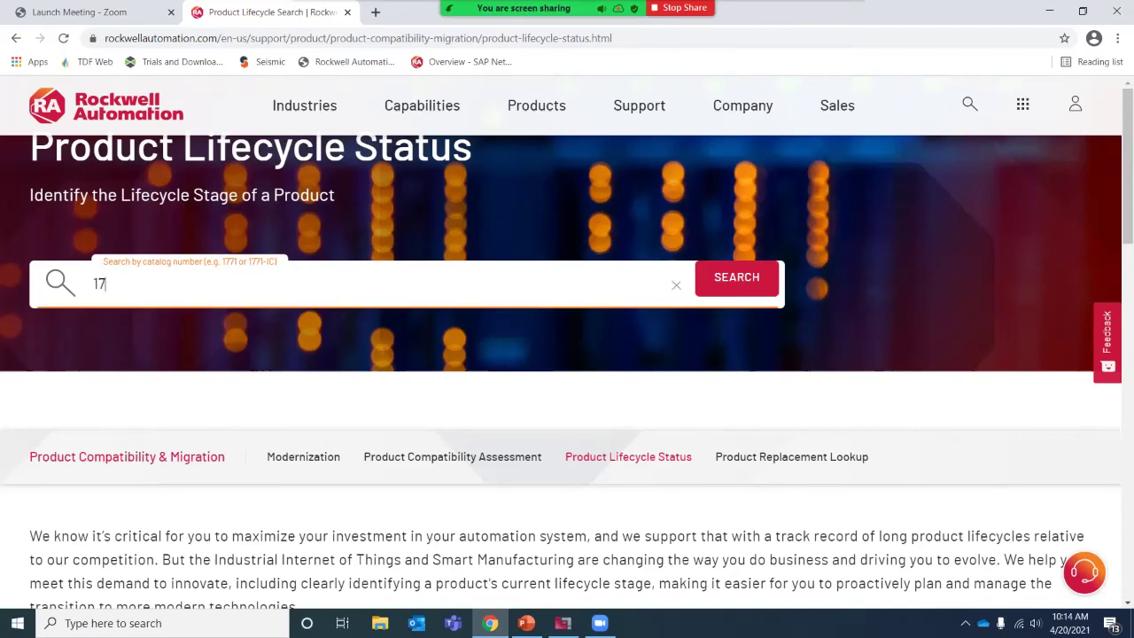
text(47-)
text(L541)
key(Return)
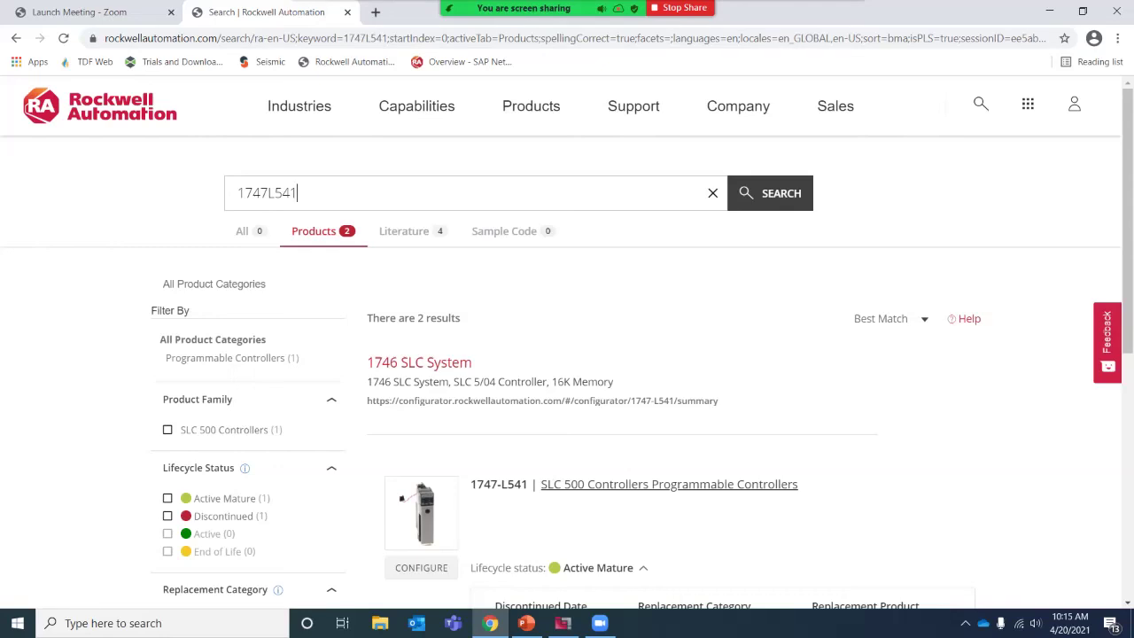
Look up the lifecycle status of catalog number 5069-Serial and switch back to Integrated Architecture Builder
key(ctrl+a)
text(50)
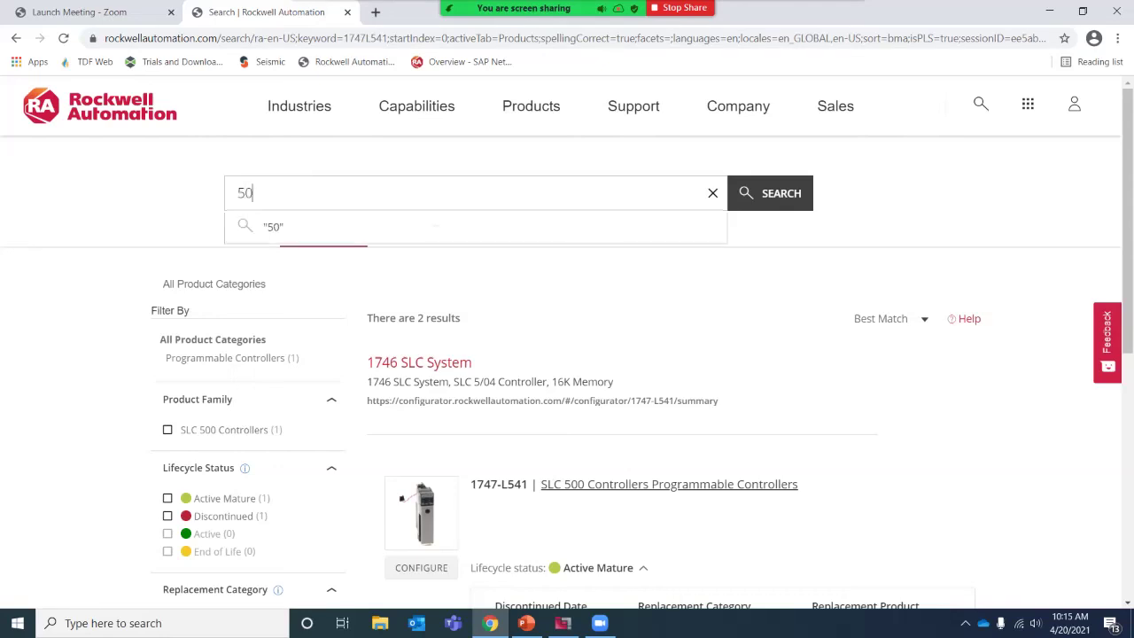
text(69-Serial)
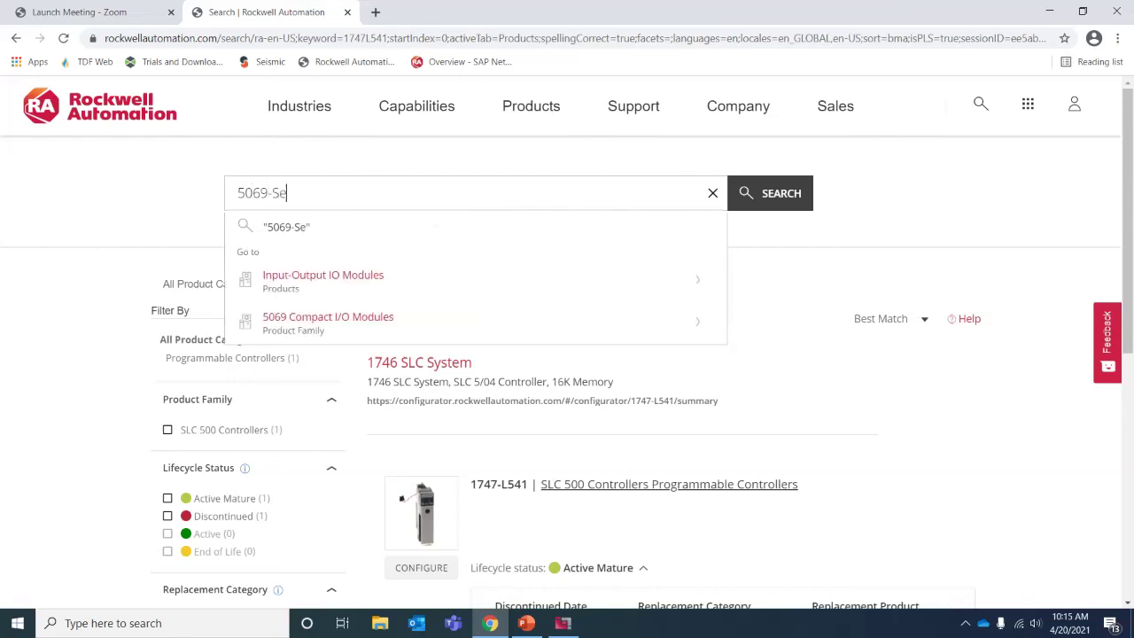
key(Return)
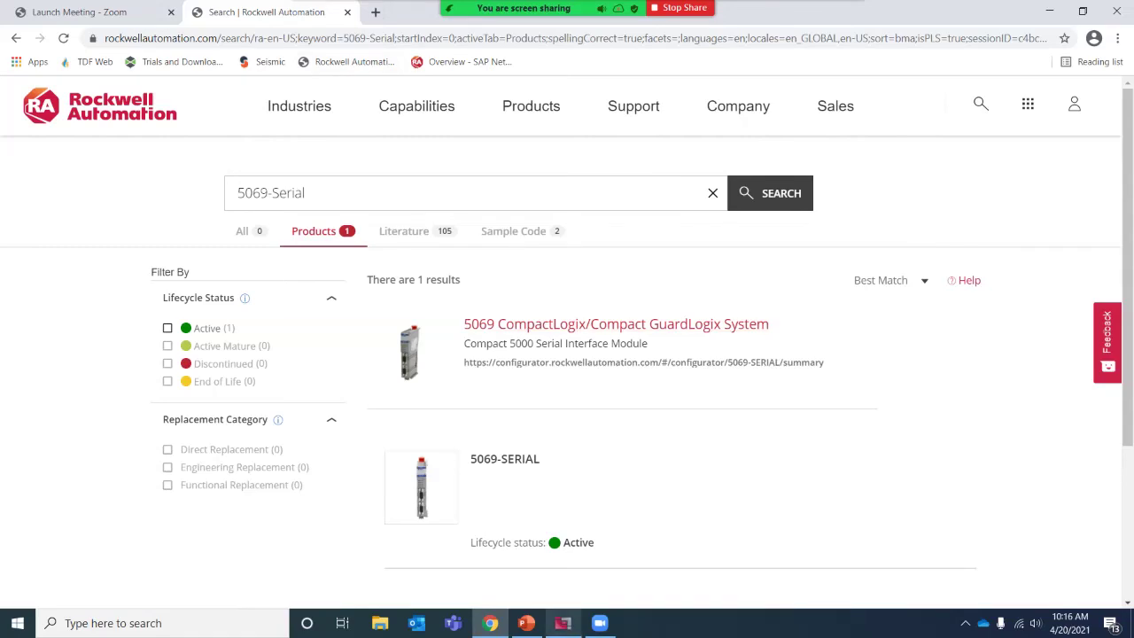
click(562, 623)
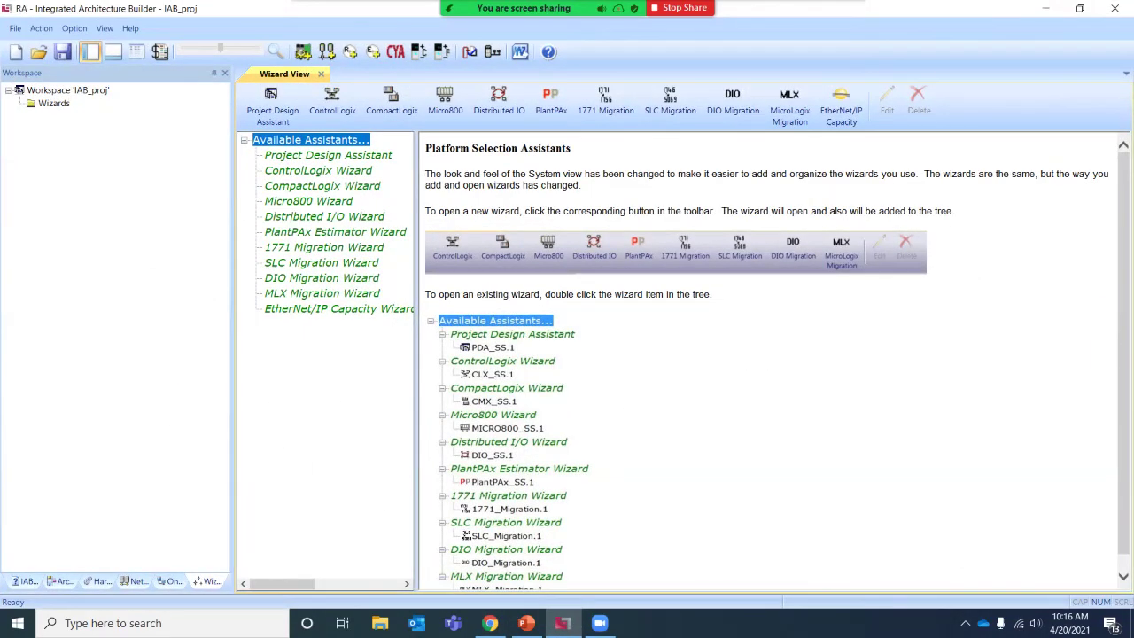